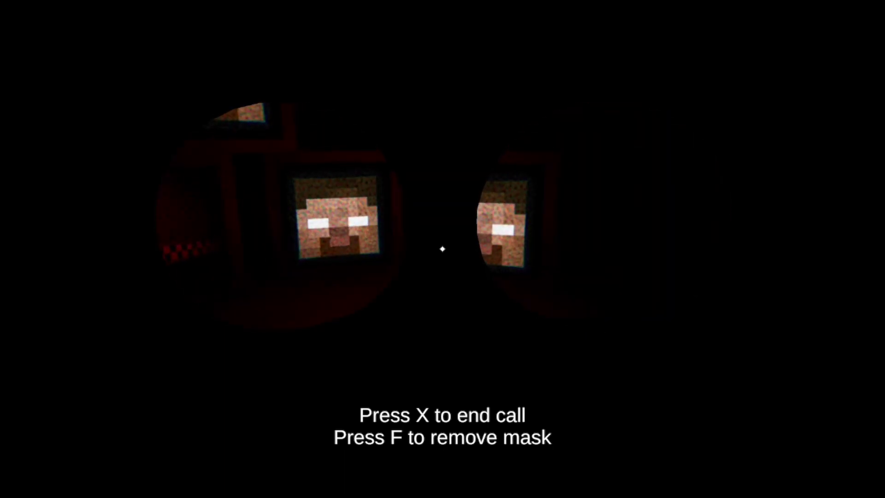
{"action": "key", "text": "f"}
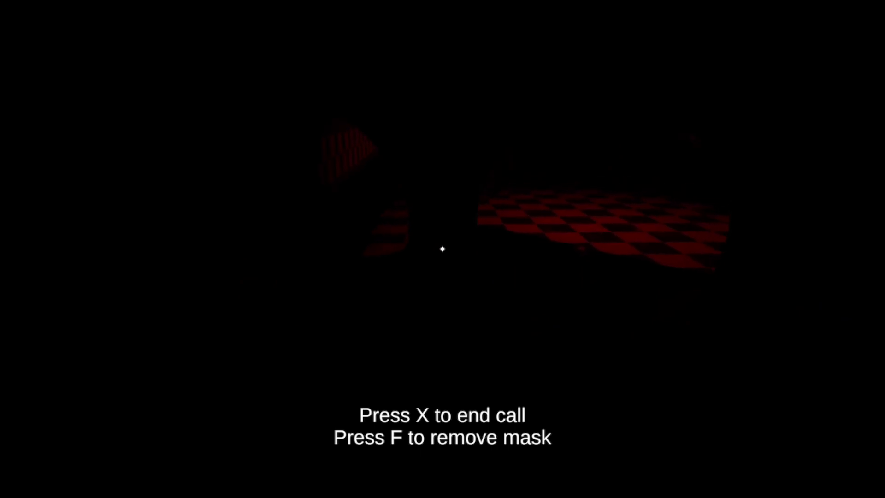
{"action": "key", "text": "f"}
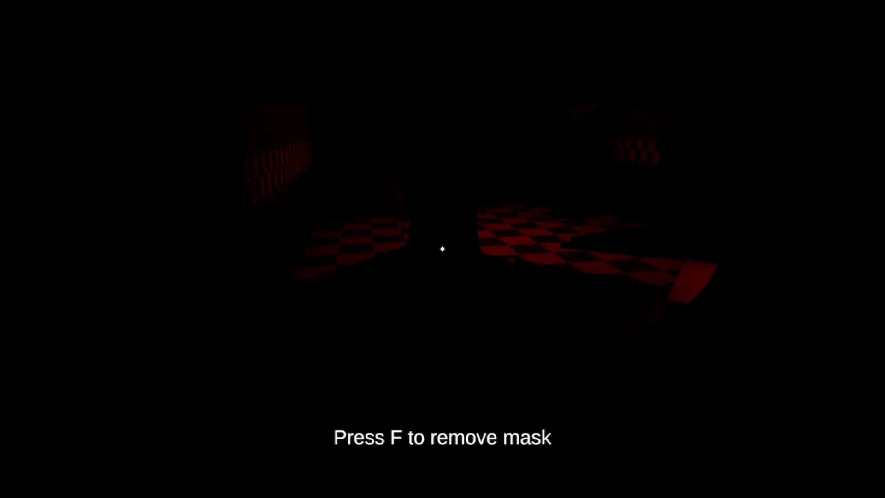
{"action": "key", "text": "f"}
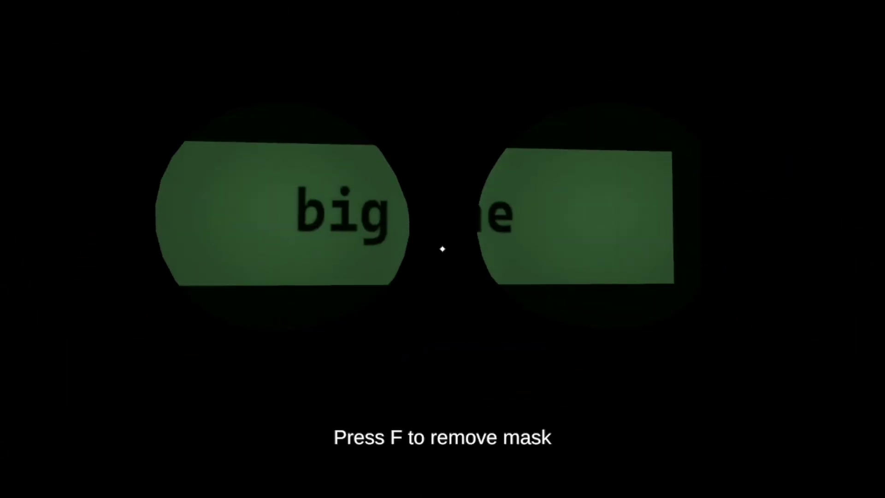
{"action": "key", "text": "f"}
{"action": "key", "text": "e"}
{"action": "key", "text": "f"}
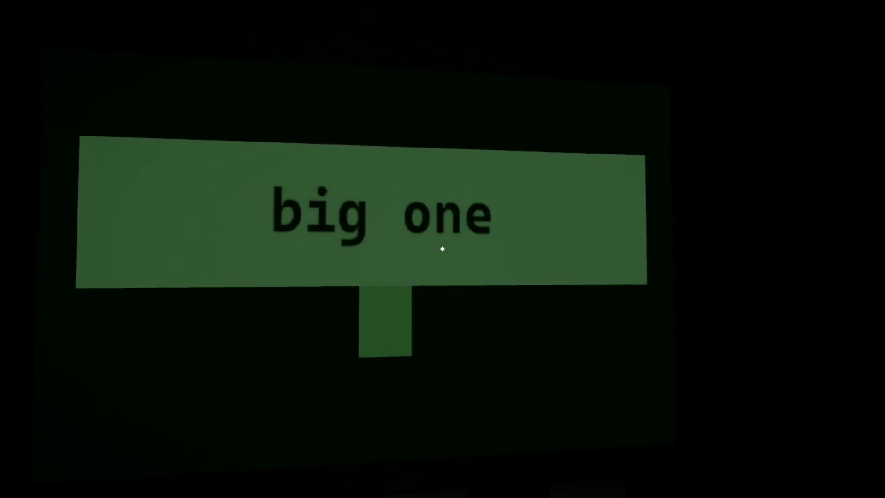
{"action": "key", "text": "e"}
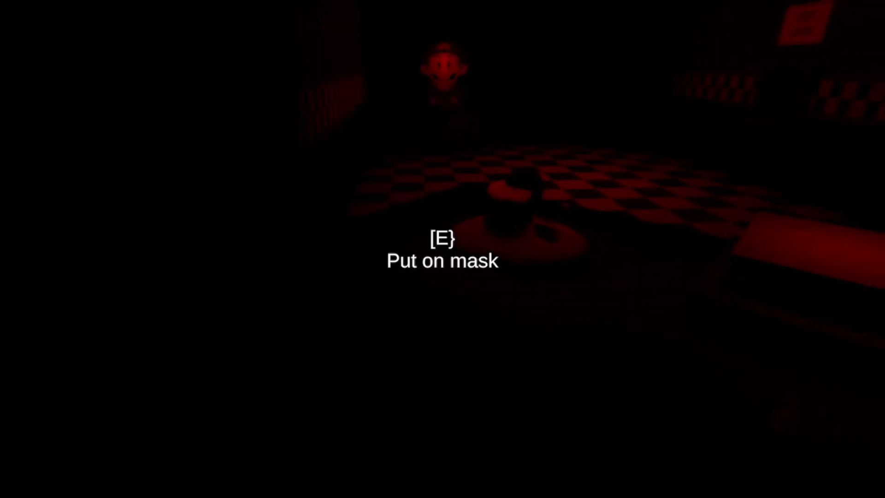
{"action": "key", "text": "e"}
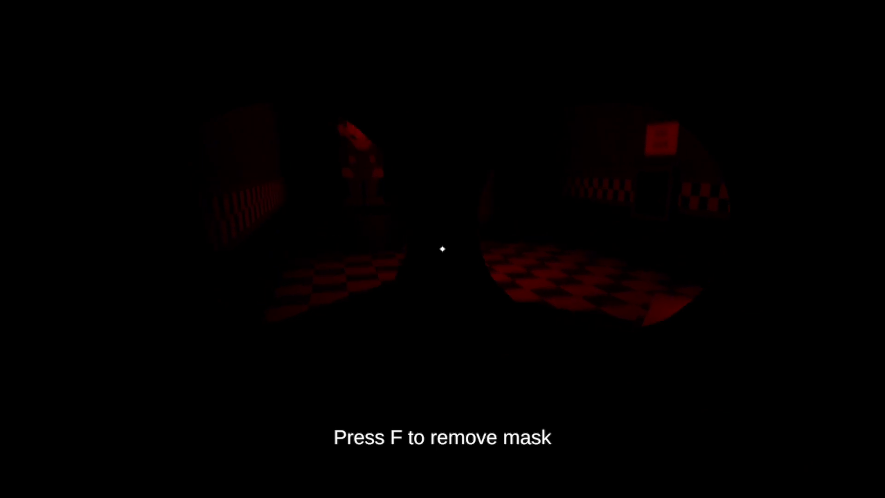
{"action": "key", "text": "e"}
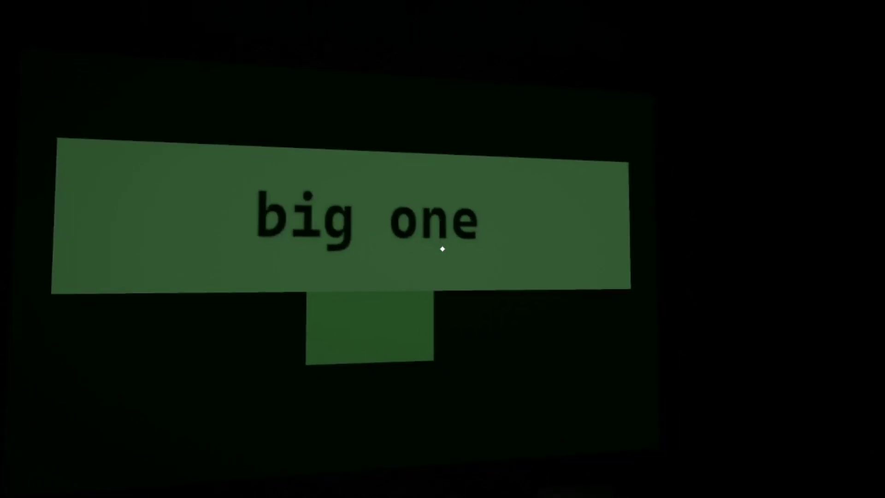
{"action": "key", "text": "e"}
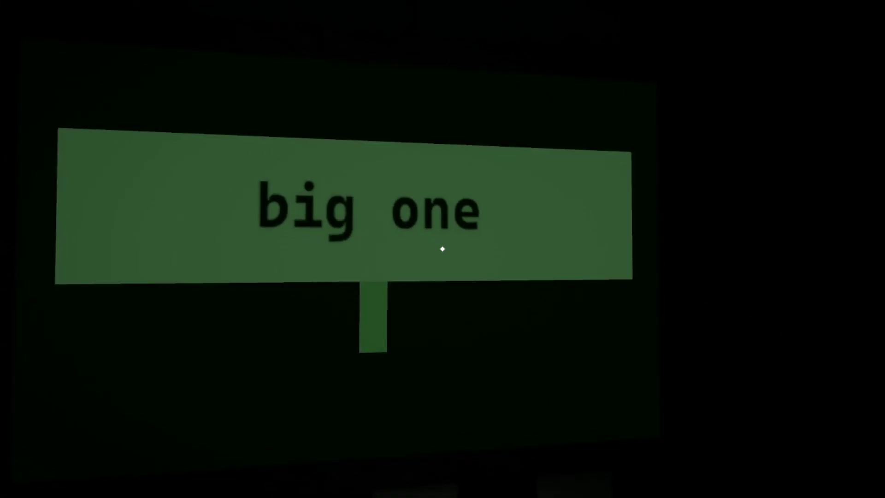
{"action": "key", "text": "e"}
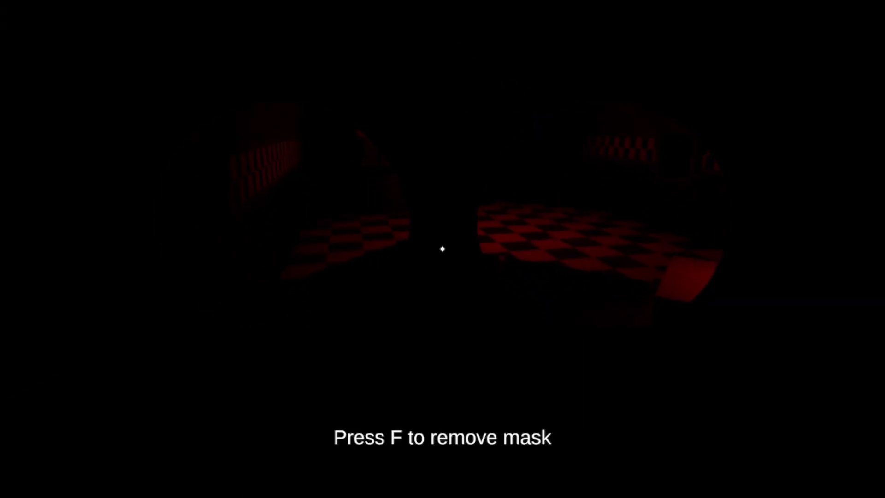
{"action": "key", "text": "f"}
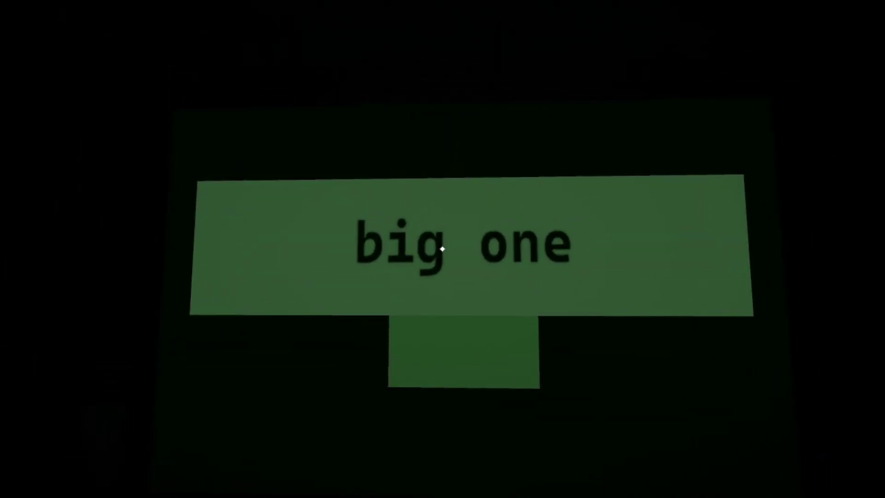
{"action": "key", "text": "e"}
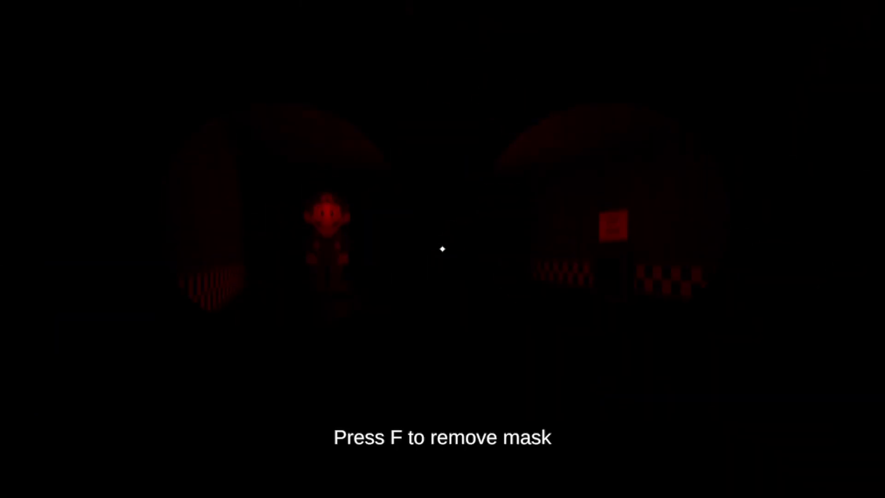